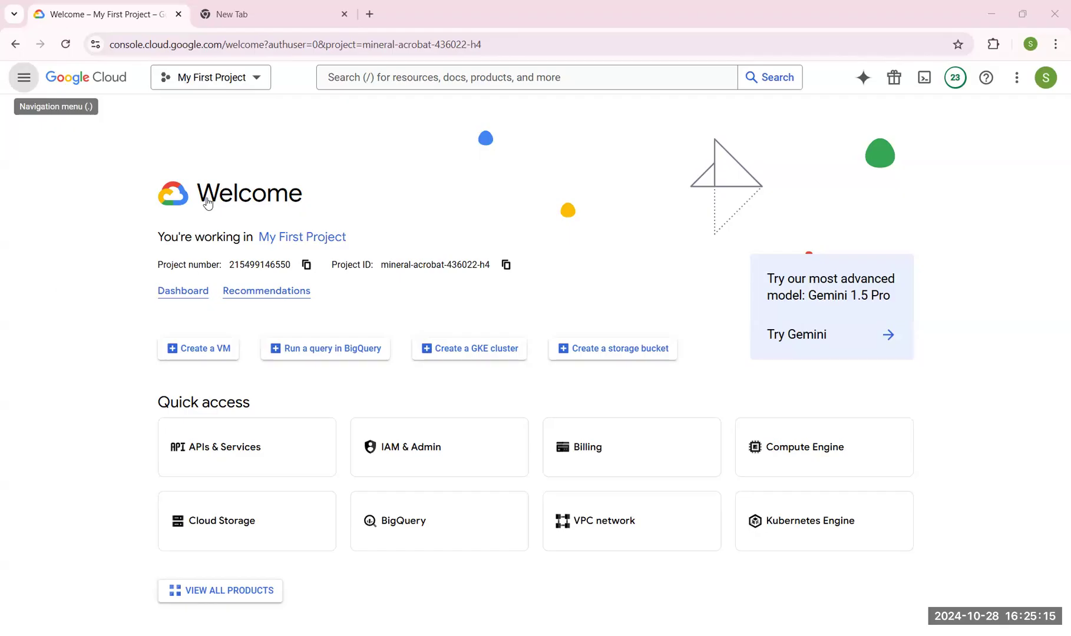
# - Open the IAM permissions page for My First Project
pyautogui.press('.')
pyautogui.moveTo(72, 280)
pyautogui.click(208, 114)
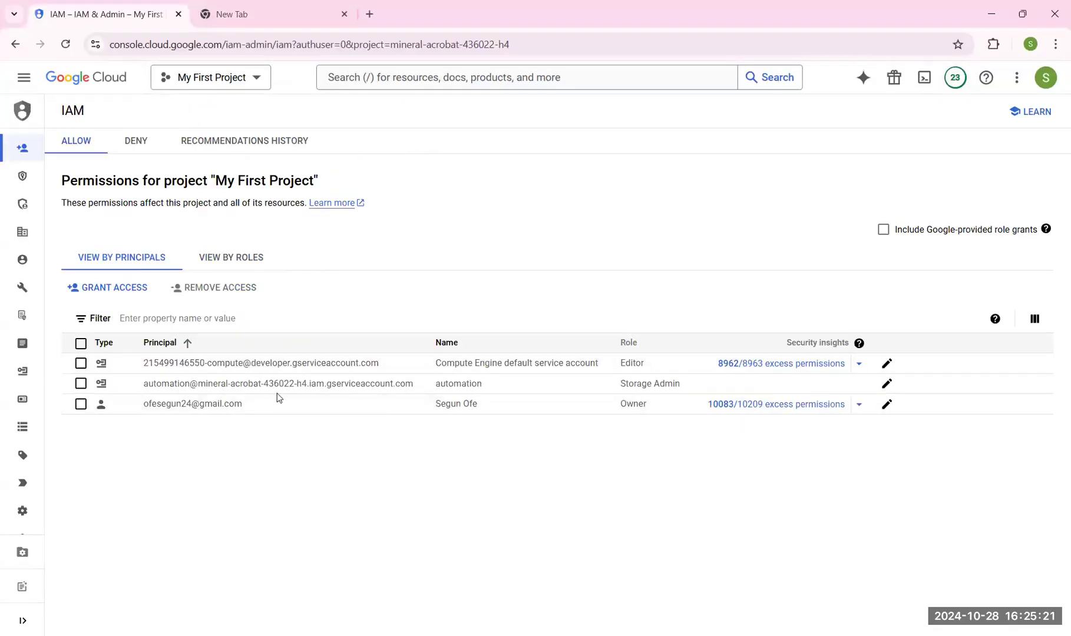
# - Compare the owner principal's e-mail in the list with the signed-in account shown in the account menu
pyautogui.moveTo(242, 405); pyautogui.dragTo(189, 405)
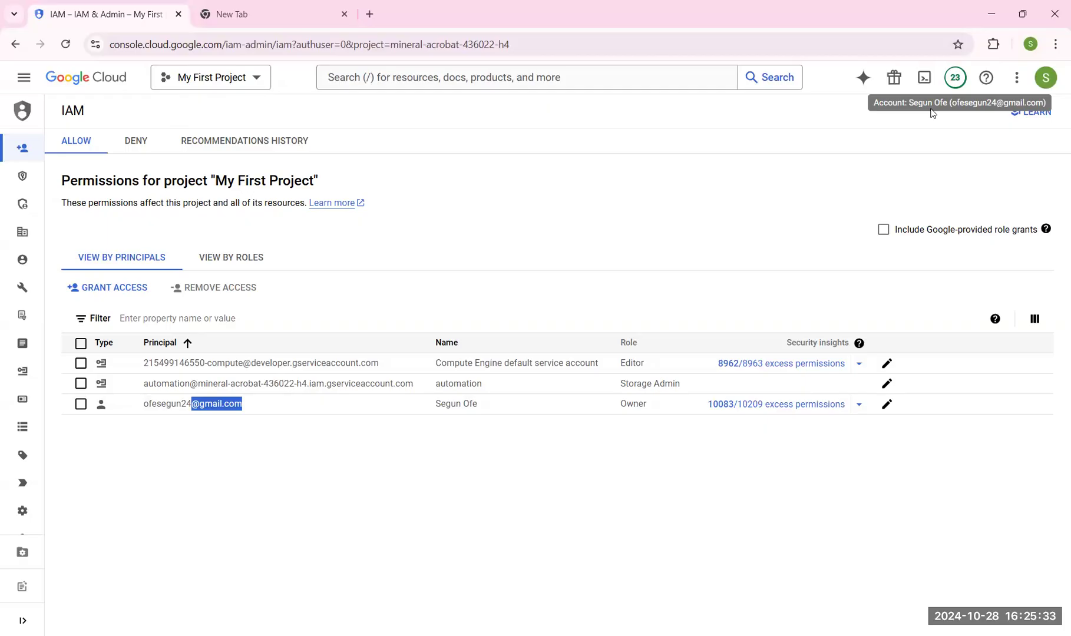
pyautogui.click(1041, 85)
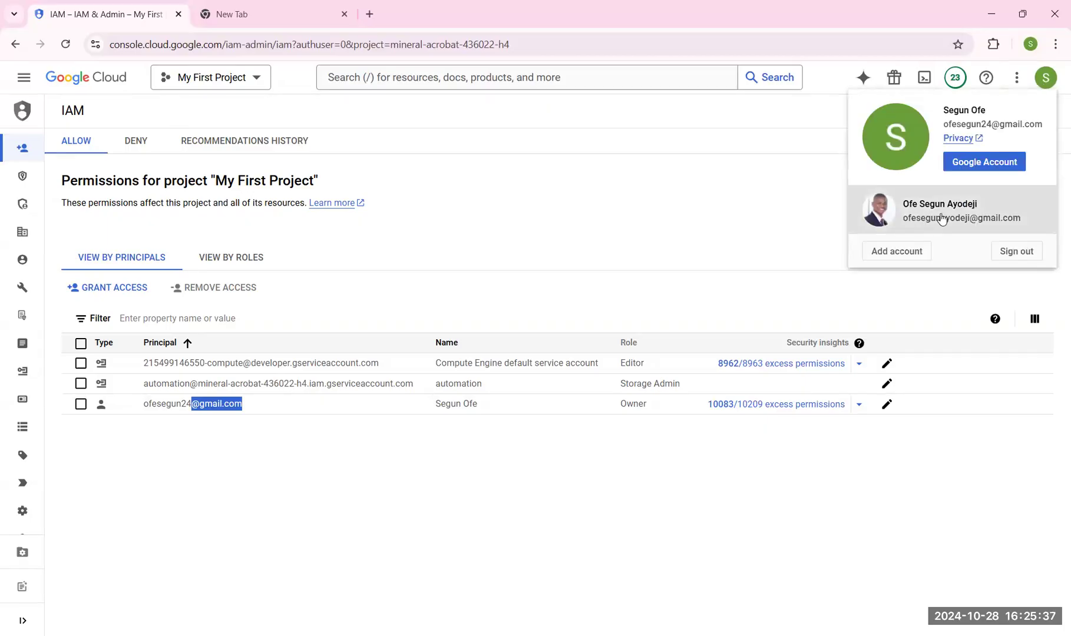
pyautogui.moveTo(943, 123); pyautogui.dragTo(1044, 123)
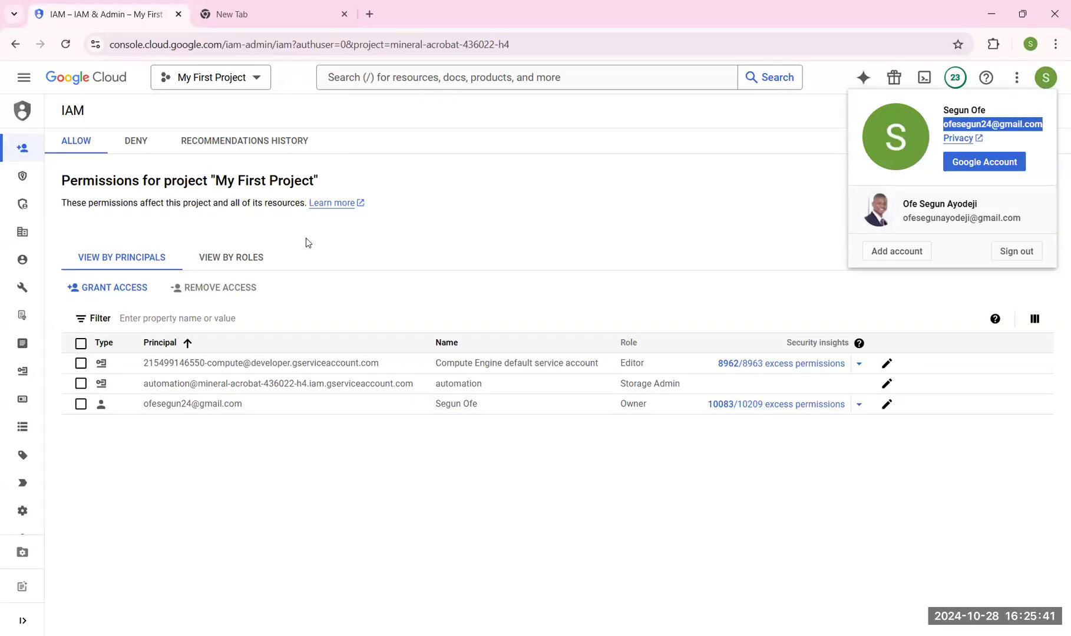
pyautogui.click(112, 289)
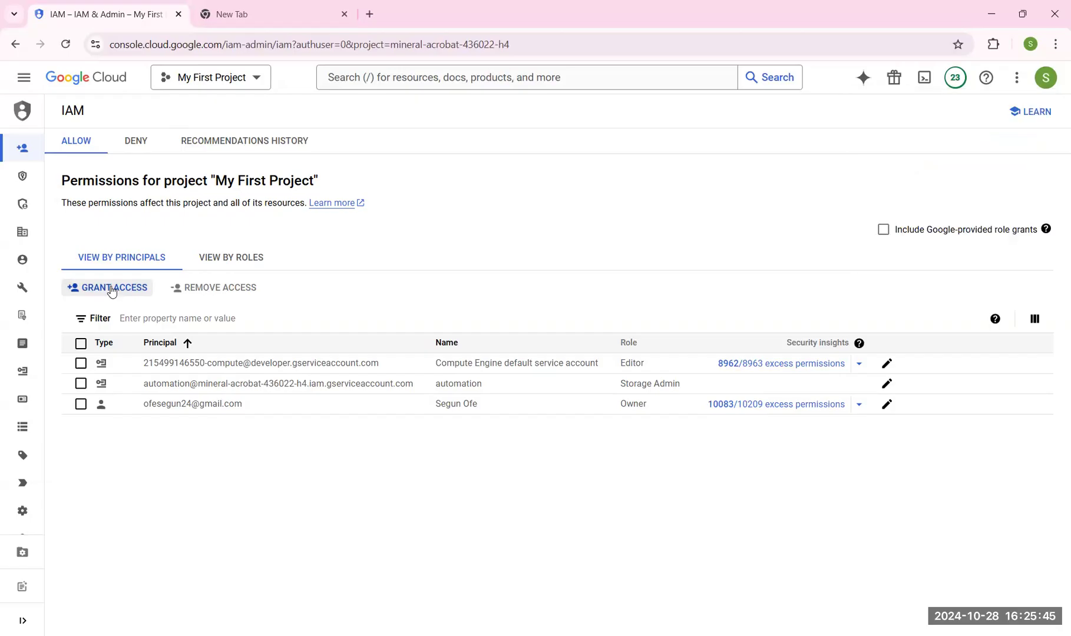
# - Start granting access and add the second account's e-mail as the single new principal
pyautogui.click(112, 290)
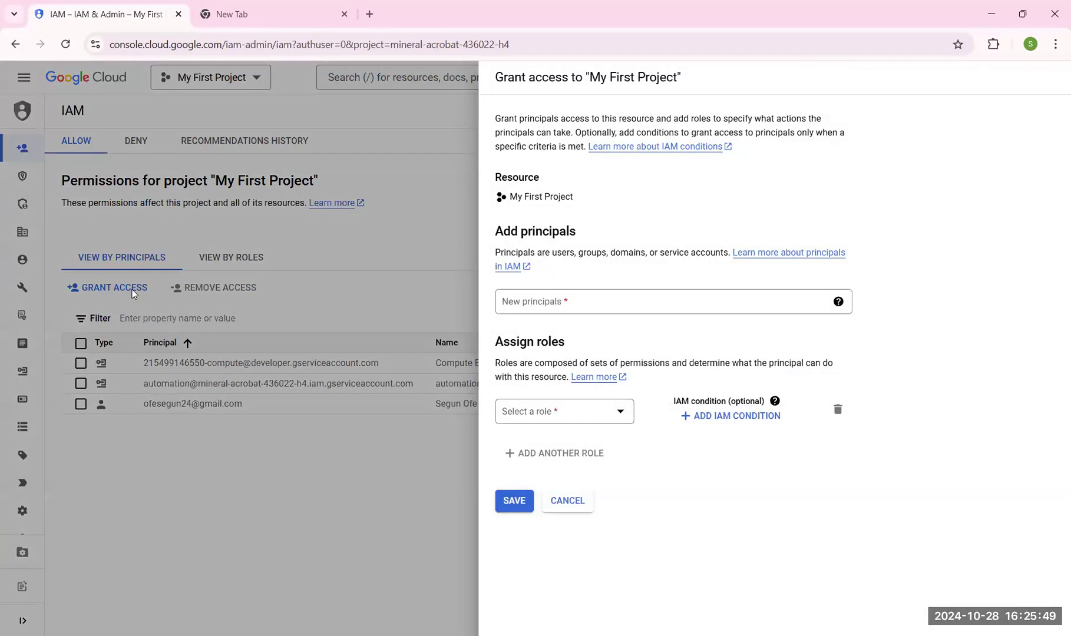
pyautogui.click(543, 303)
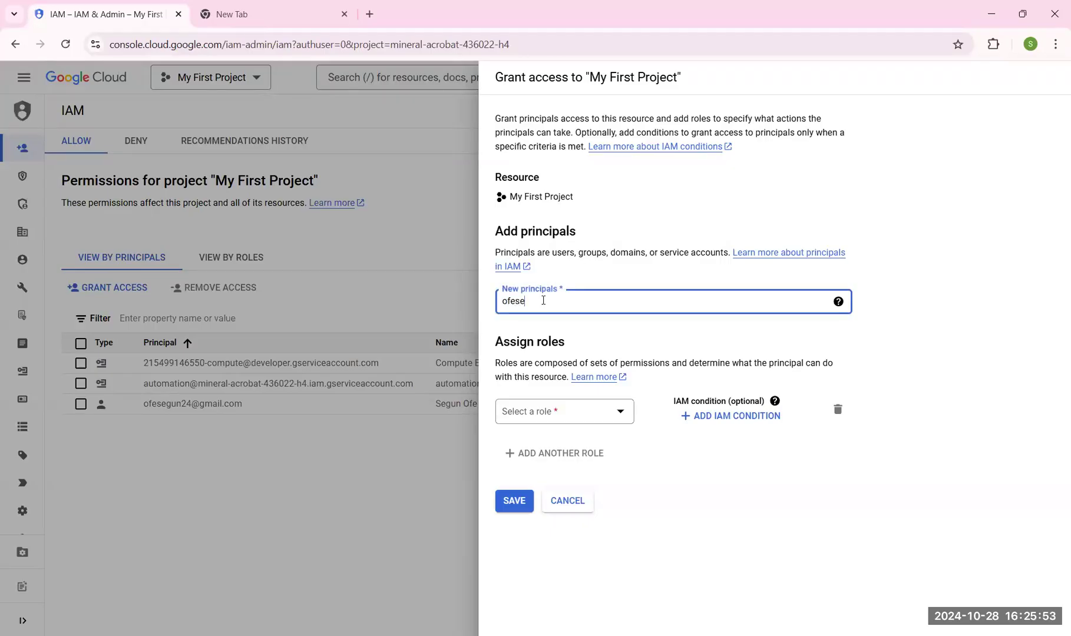
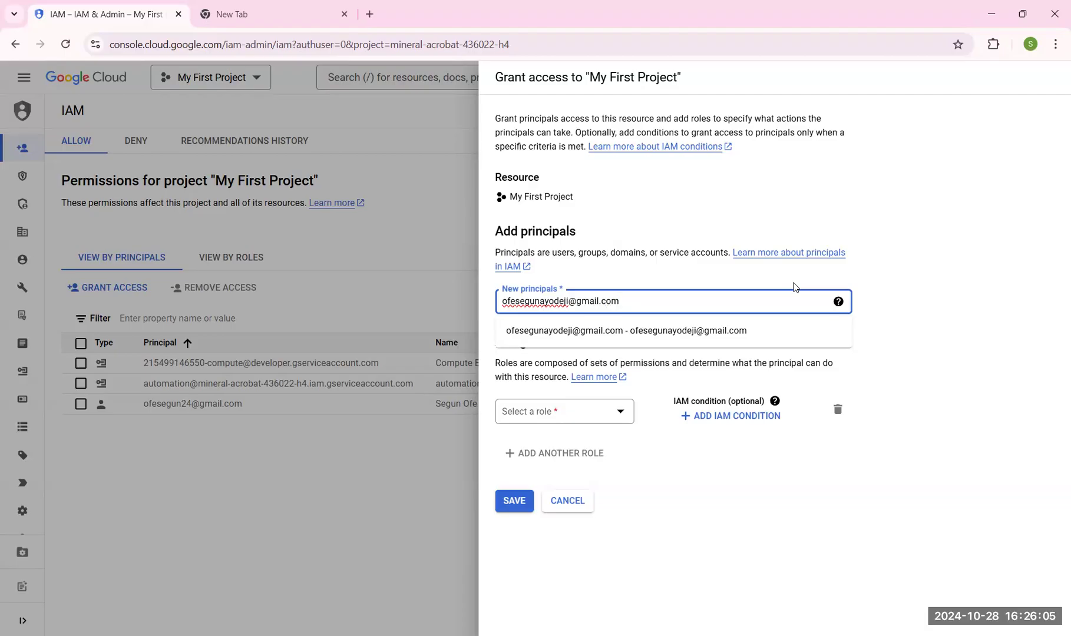
pyautogui.click(650, 332)
pyautogui.click(637, 320)
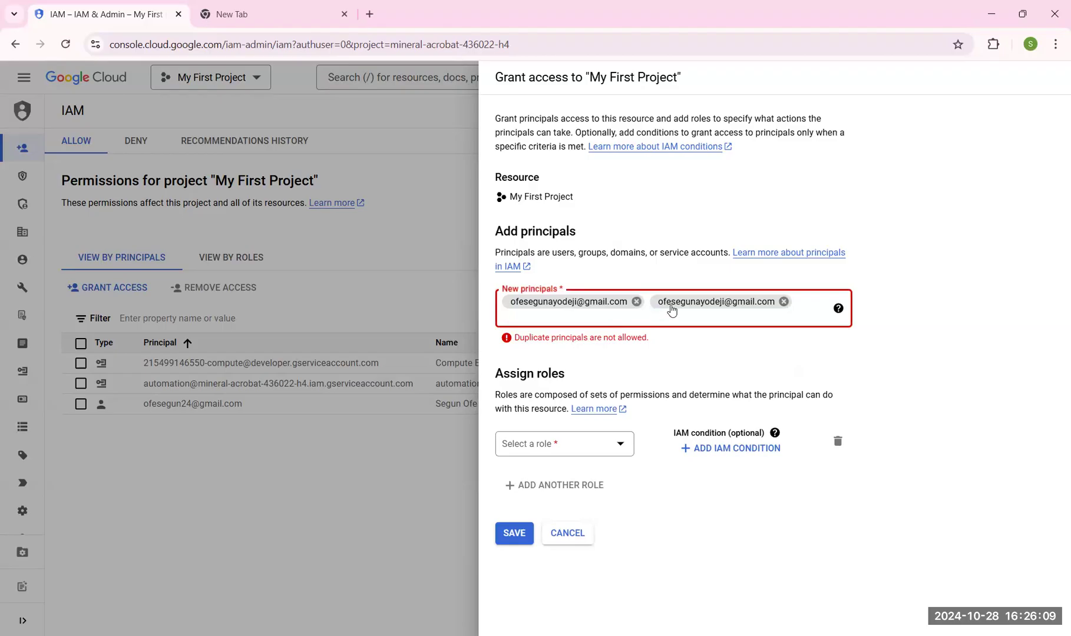
pyautogui.click(784, 302)
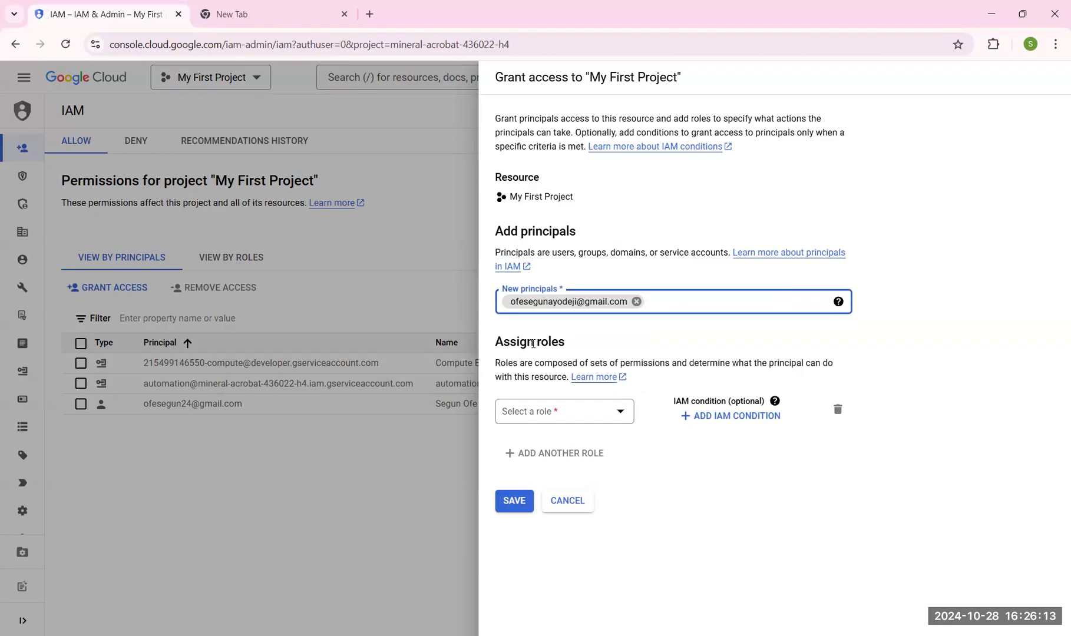
# - Assign the Viewer role to the new principal and save the access grant
pyautogui.click(564, 415)
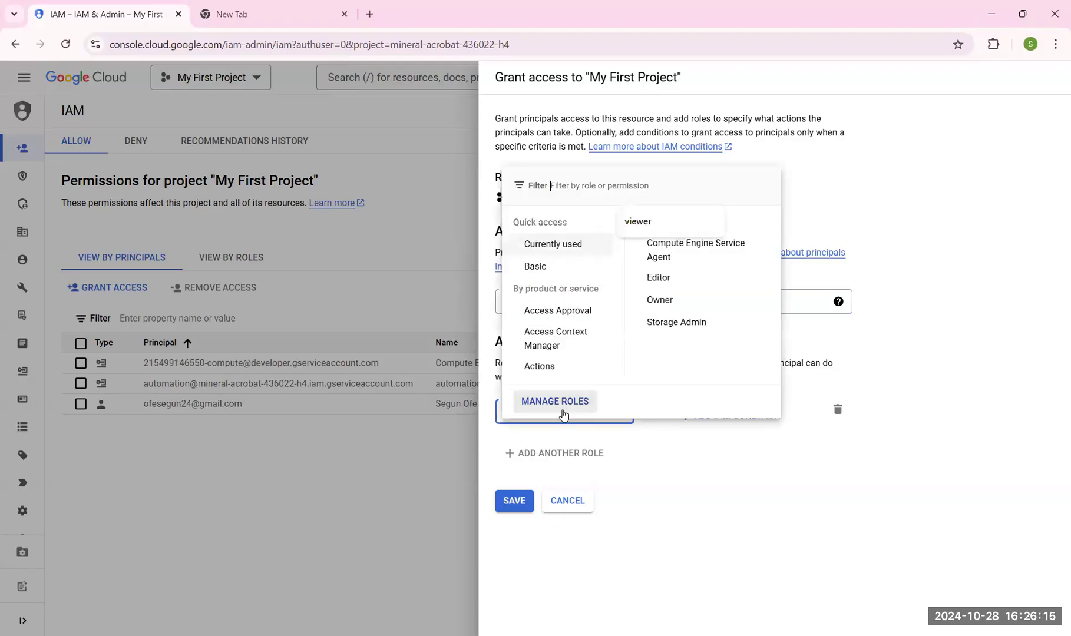
pyautogui.click(639, 228)
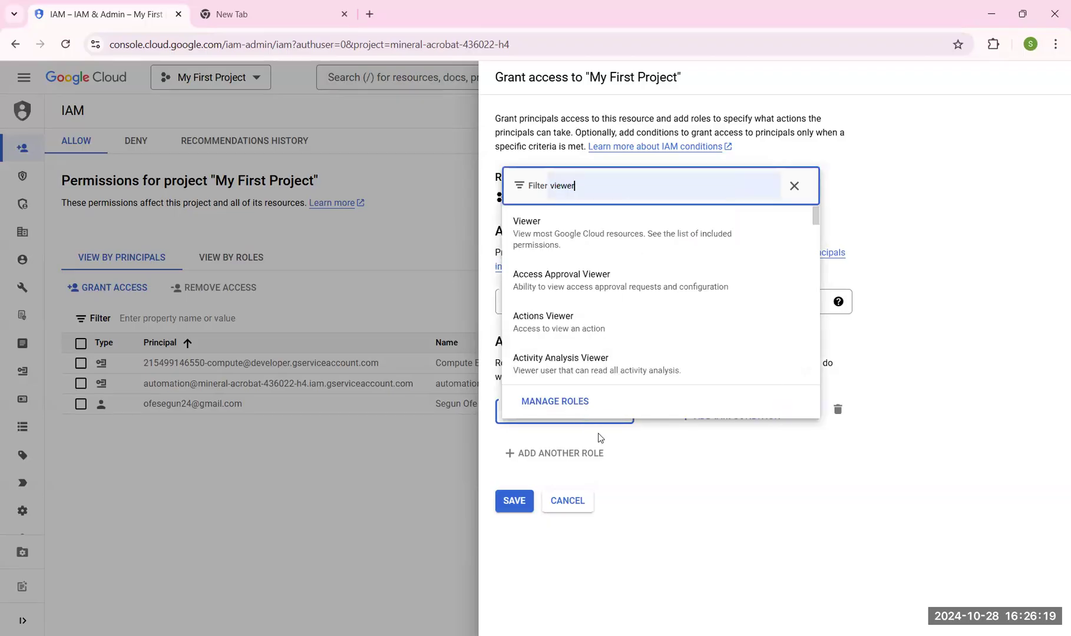
pyautogui.click(620, 487)
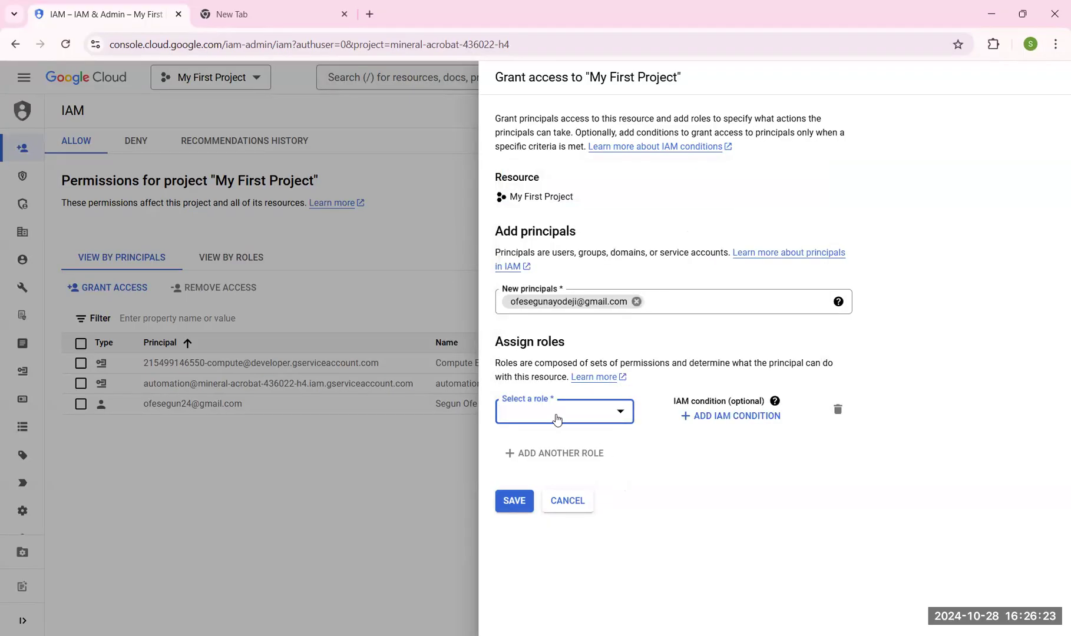
pyautogui.click(557, 419)
pyautogui.write('viewer')
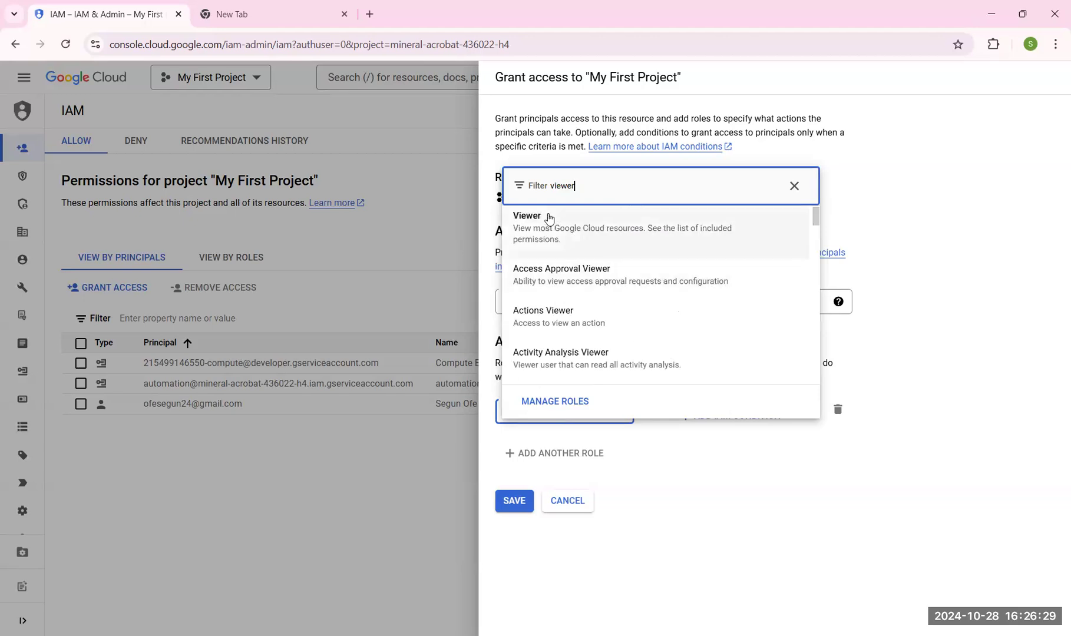
pyautogui.click(538, 219)
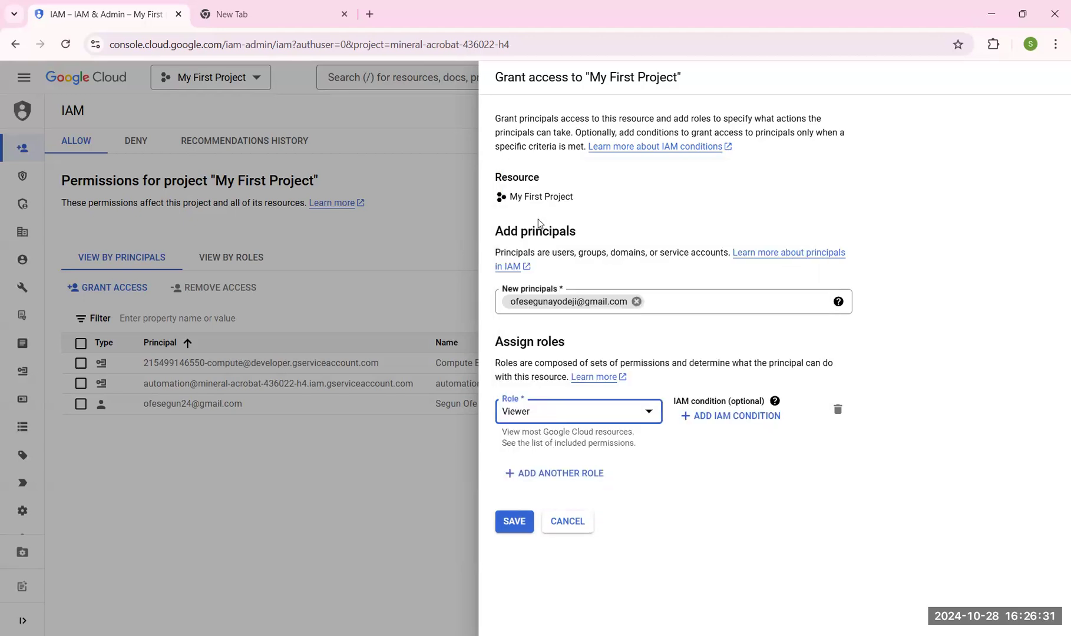
pyautogui.click(516, 524)
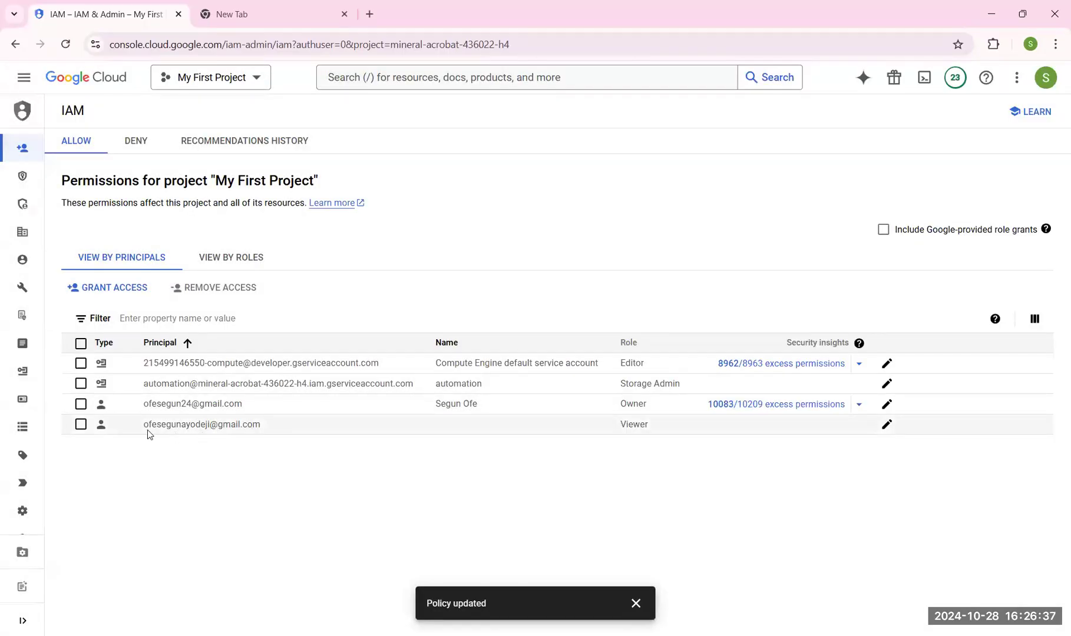
# - Review the new principal's Viewer entry, then switch to the newly added account from the account menu
pyautogui.moveTo(261, 429); pyautogui.dragTo(137, 429)
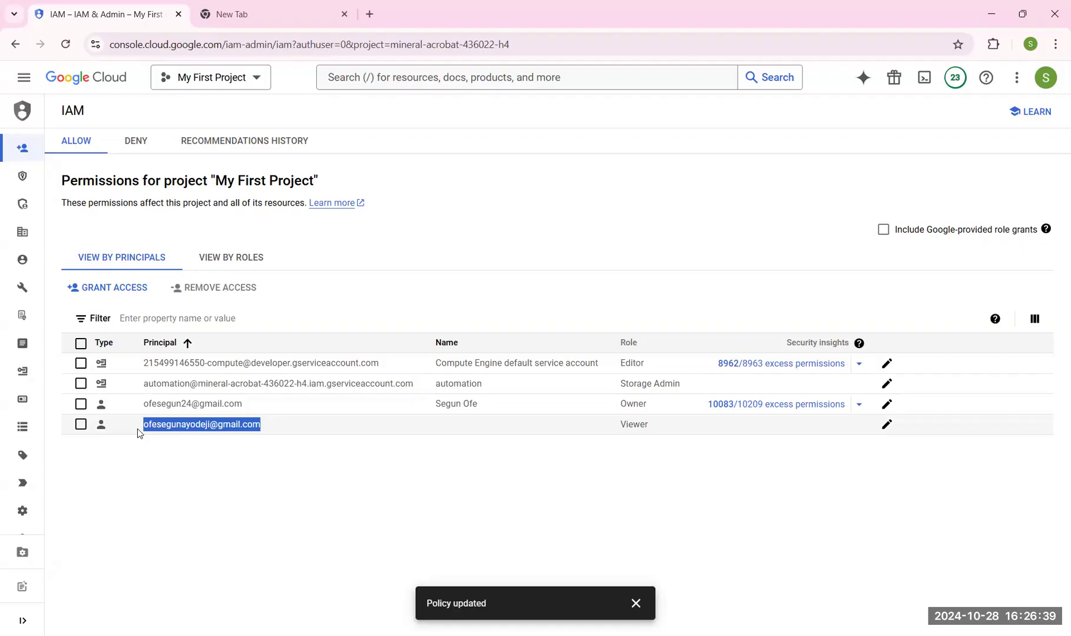
pyautogui.moveTo(659, 426); pyautogui.dragTo(609, 427)
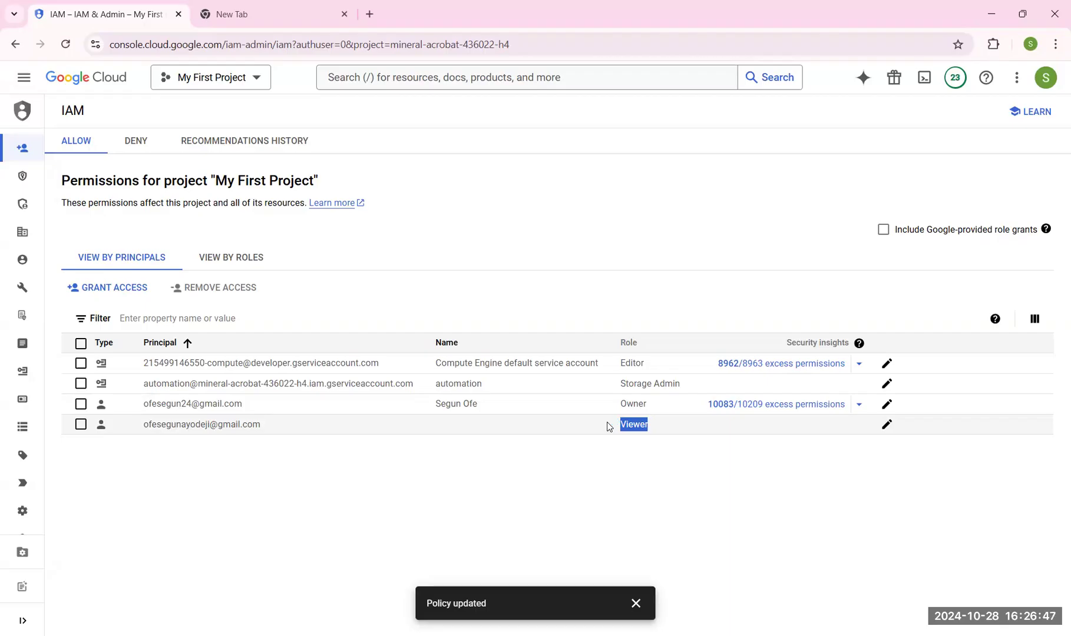
pyautogui.click(1047, 81)
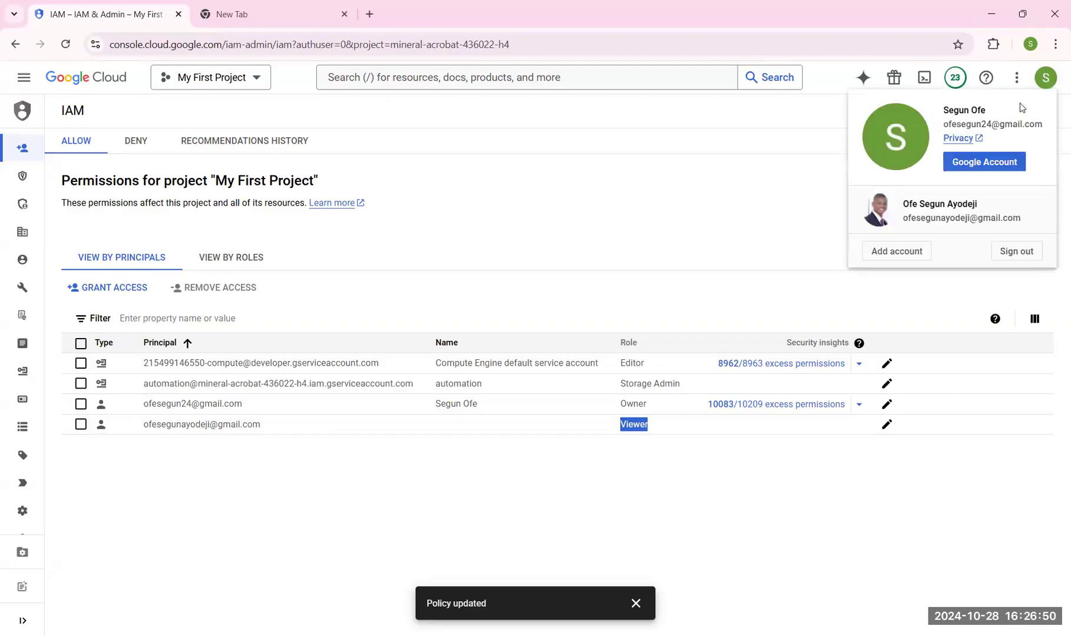
pyautogui.click(952, 216)
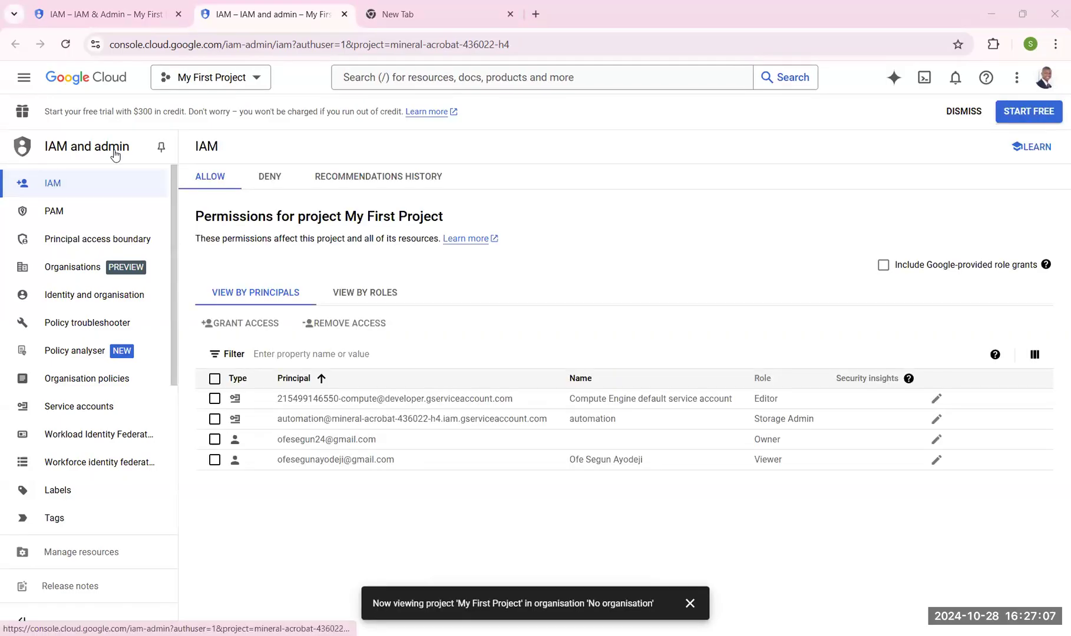
# - Open Compute Engine's VM instances page from all products as the second account
pyautogui.click(24, 81)
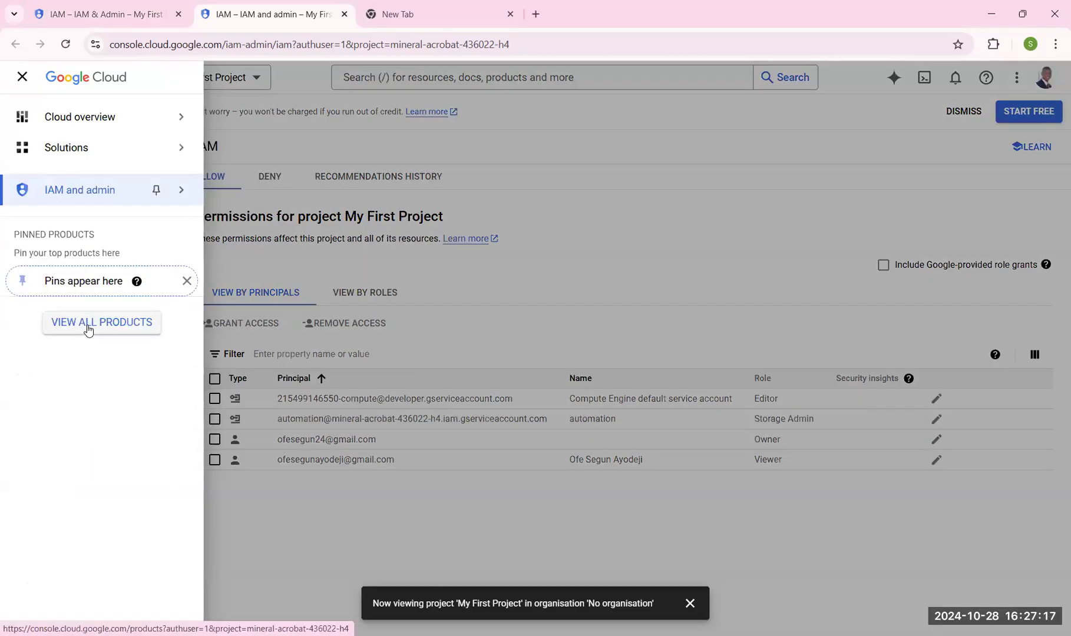
pyautogui.click(88, 324)
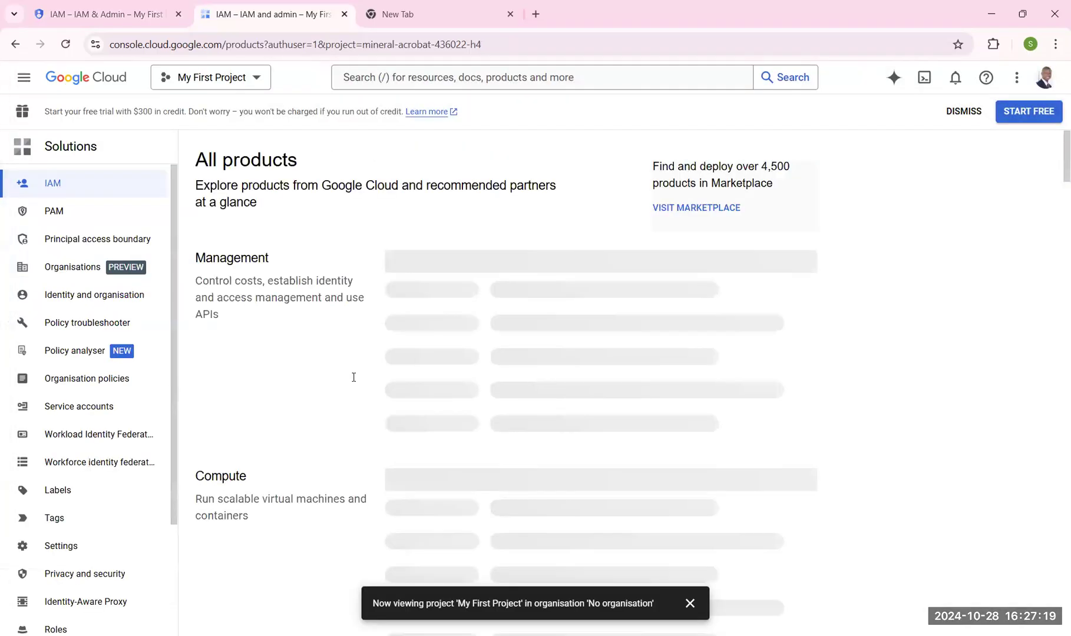
pyautogui.scroll(-2, 290, 462)
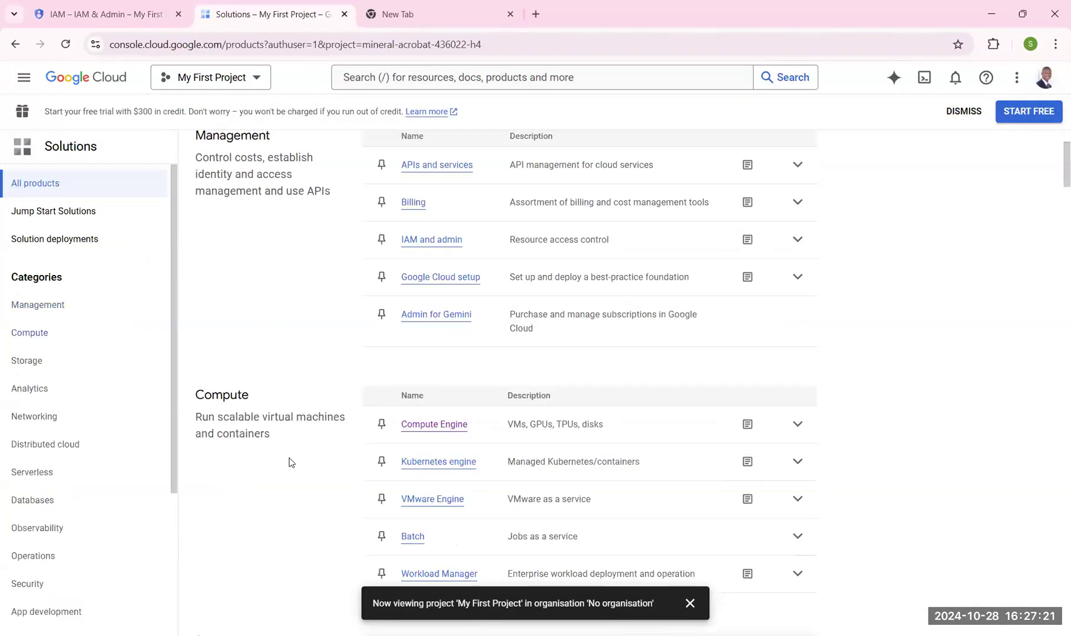
pyautogui.click(426, 428)
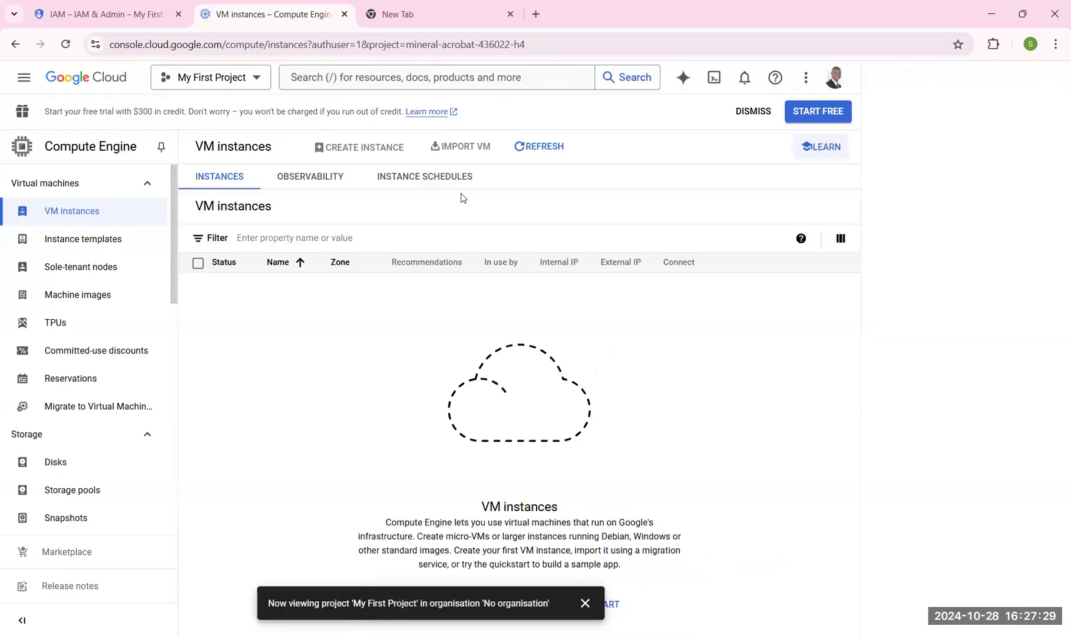
# - Try to create a VM instance and read the required permission message
pyautogui.moveTo(366, 149)
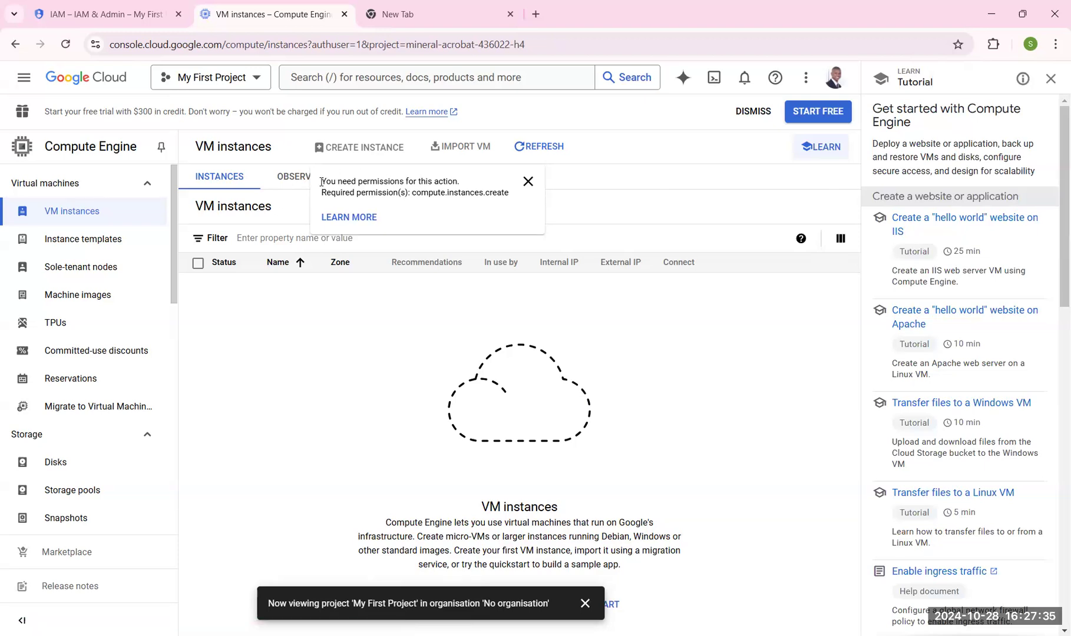
pyautogui.moveTo(322, 182); pyautogui.dragTo(462, 183)
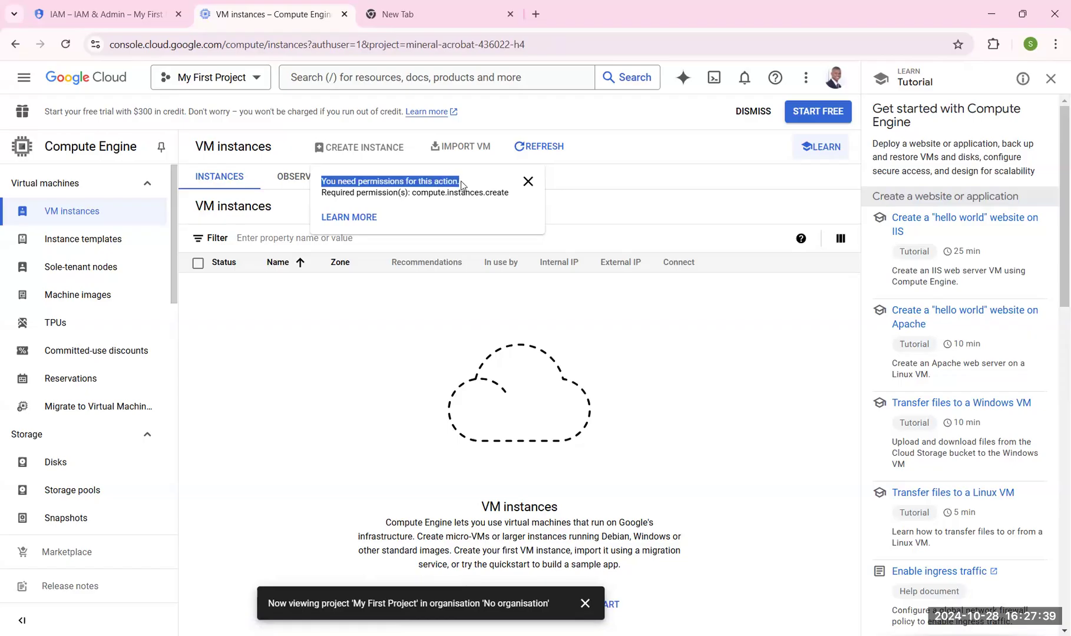